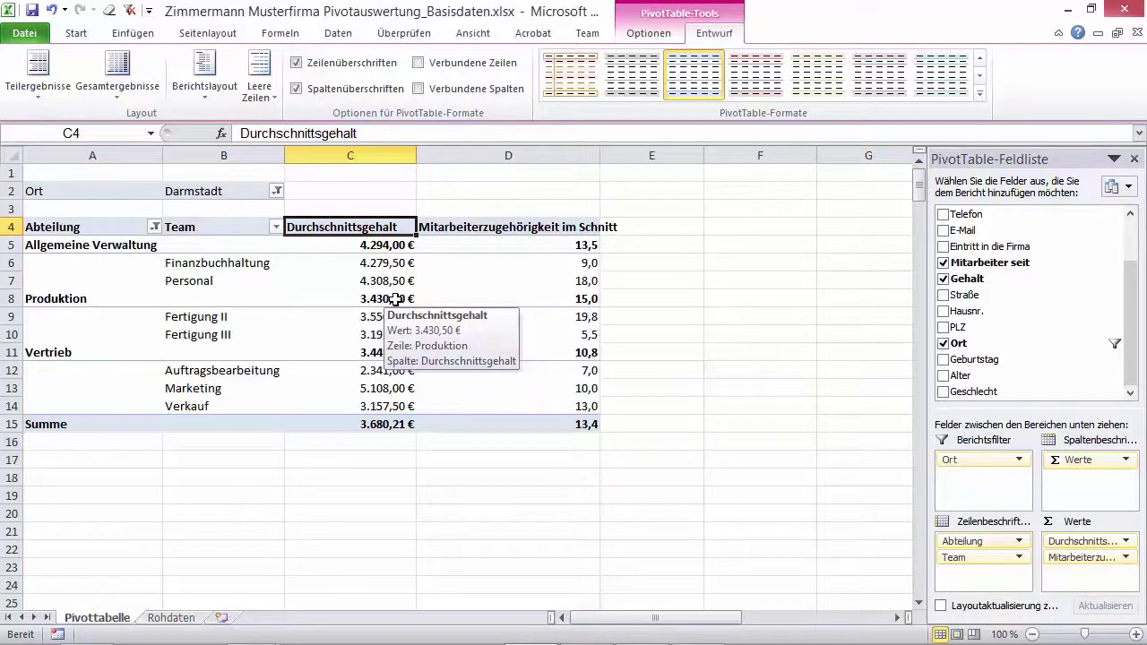
Step: Drill into the 3.430,50 € Produktion average to list its six employees on new sheet Tabelle4
double_click(395, 300)
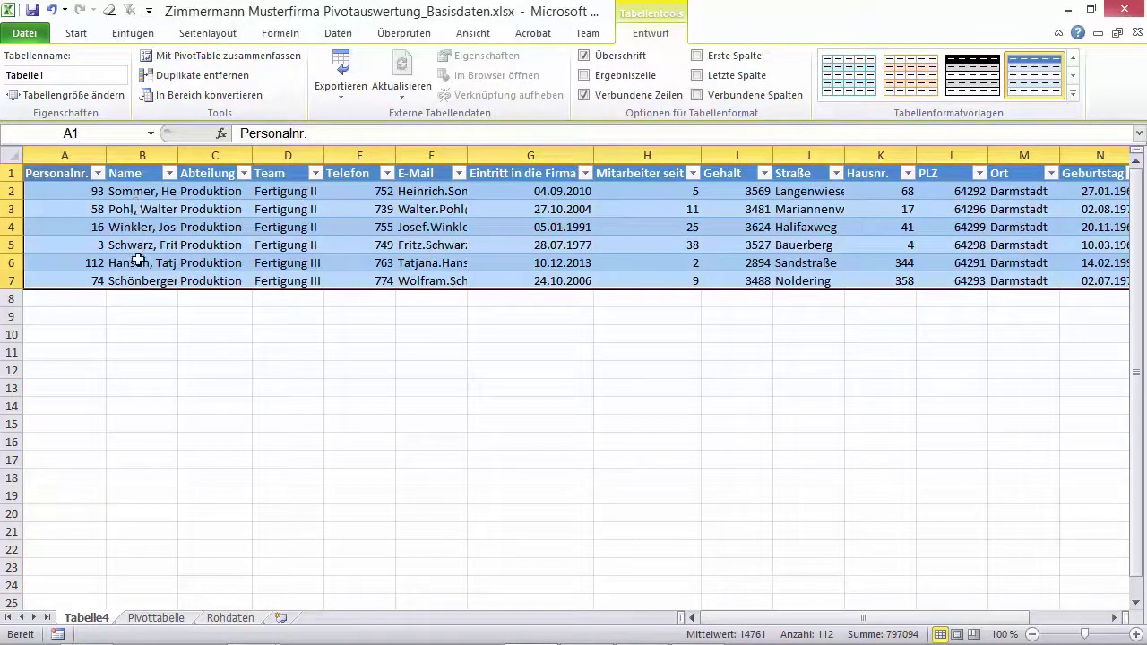
left_click(154, 619)
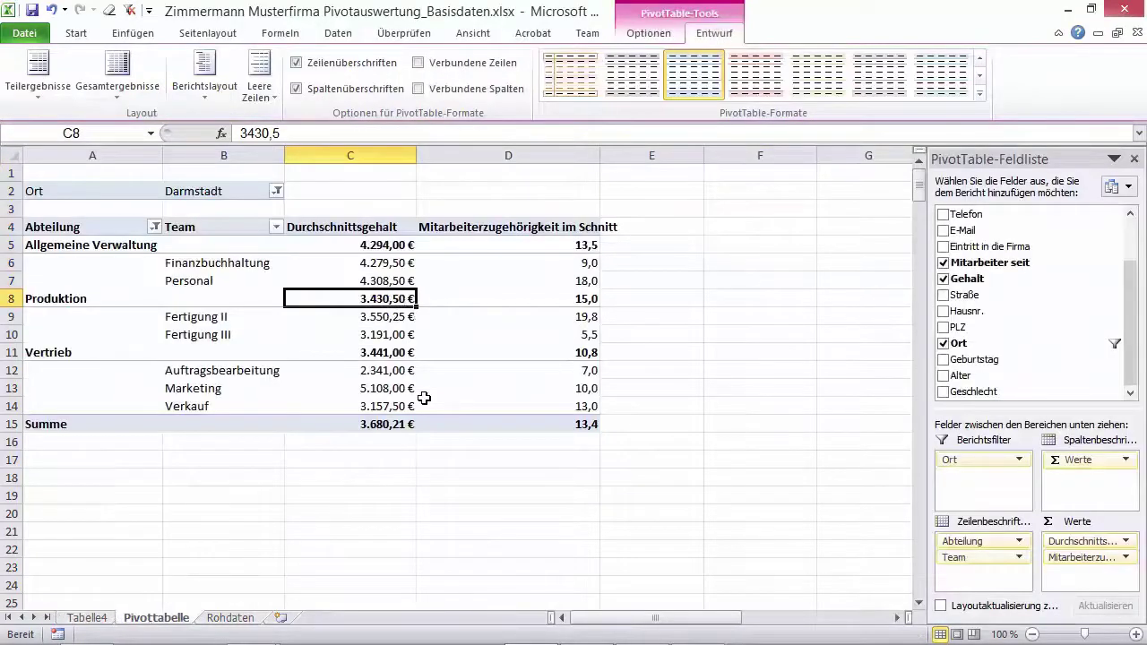
left_click(100, 618)
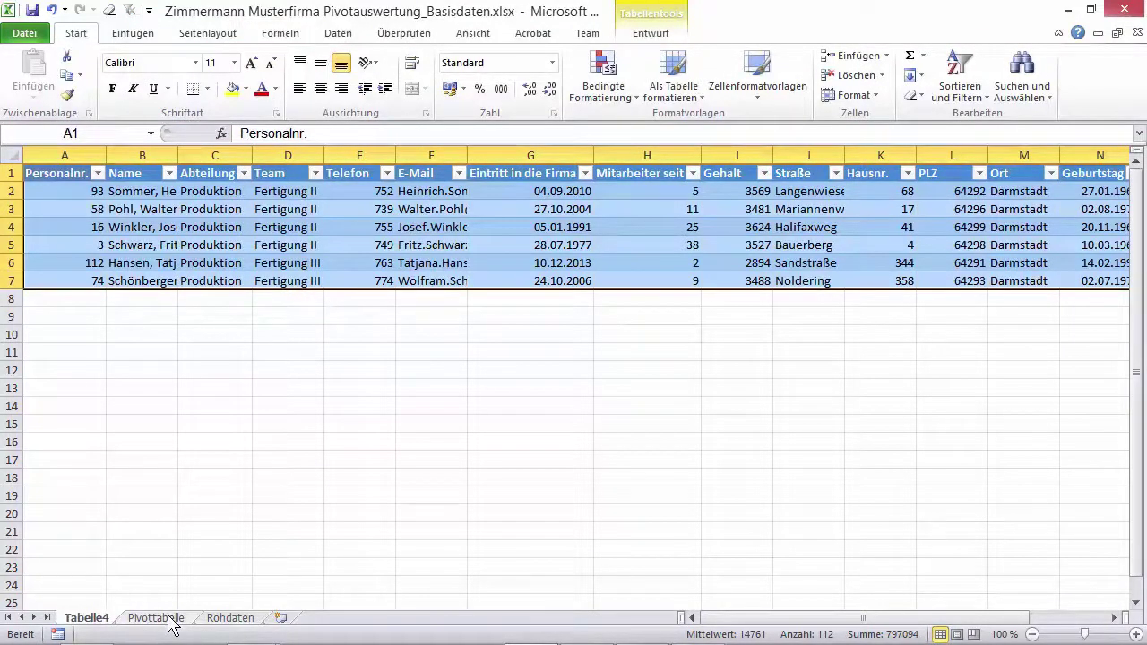
Step: Go back to the Pivottabelle sheet and show the PivotTable Optionen ribbon
left_click(157, 618)
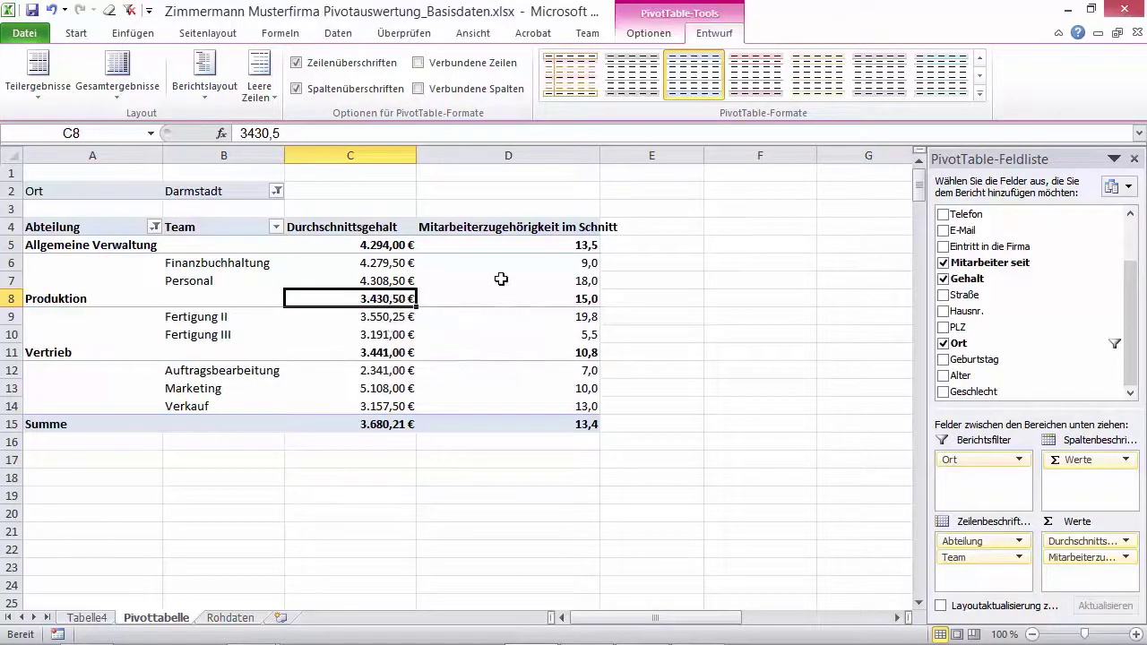
left_click(647, 34)
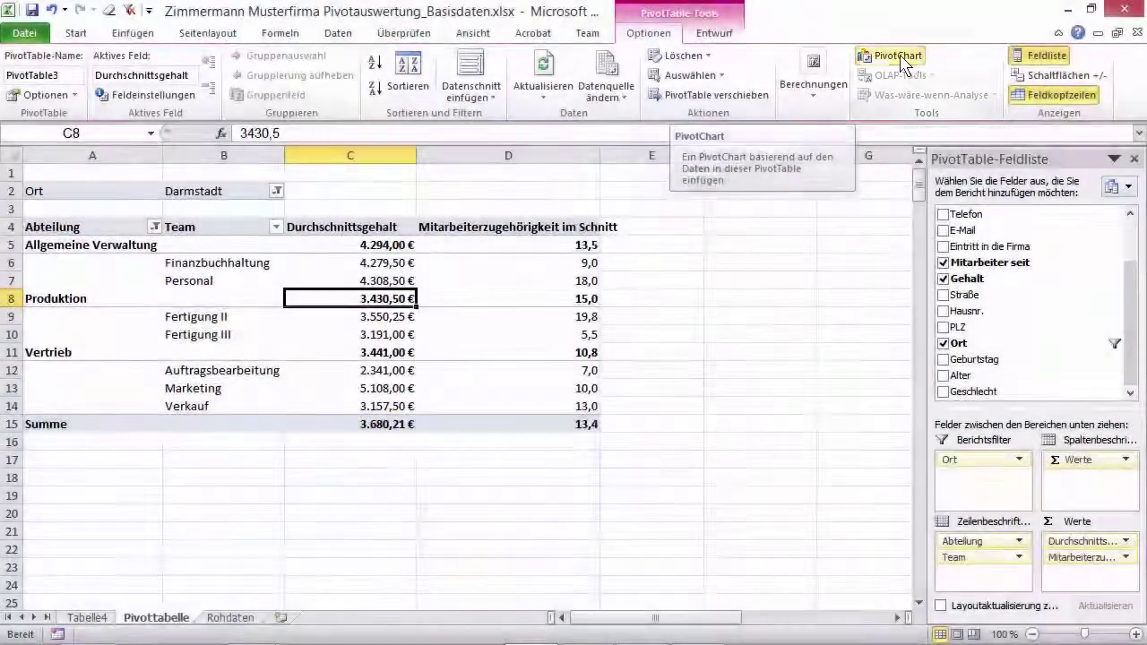
Step: Insert a plain Linie PivotChart of average salary and tenure per department and team
left_click(901, 59)
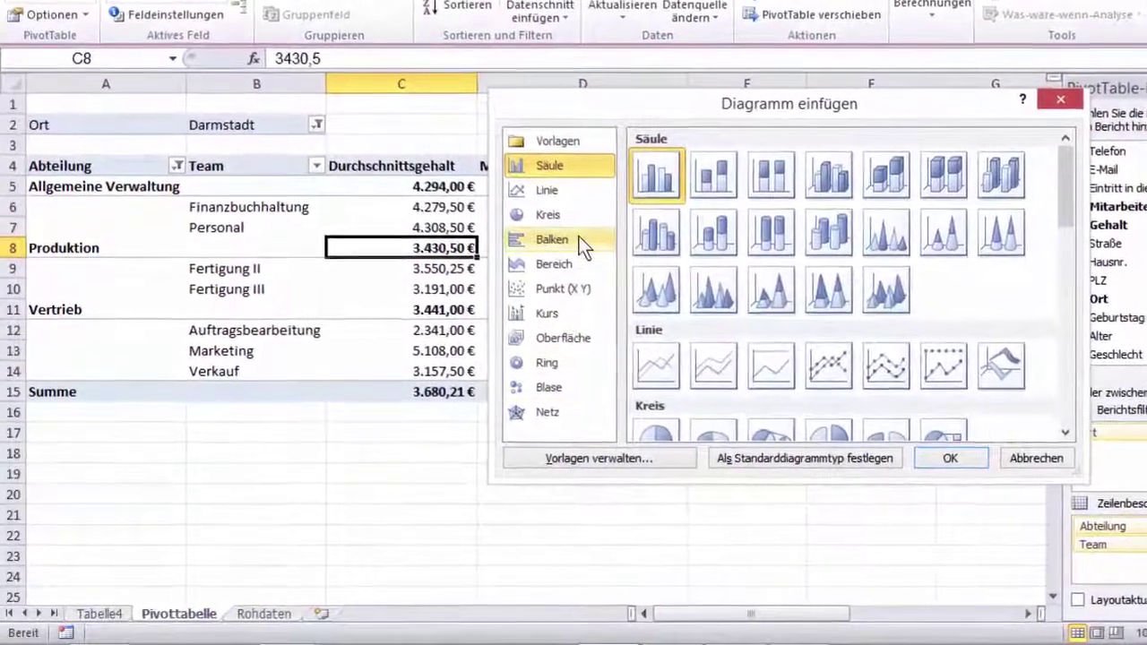
left_click(678, 363)
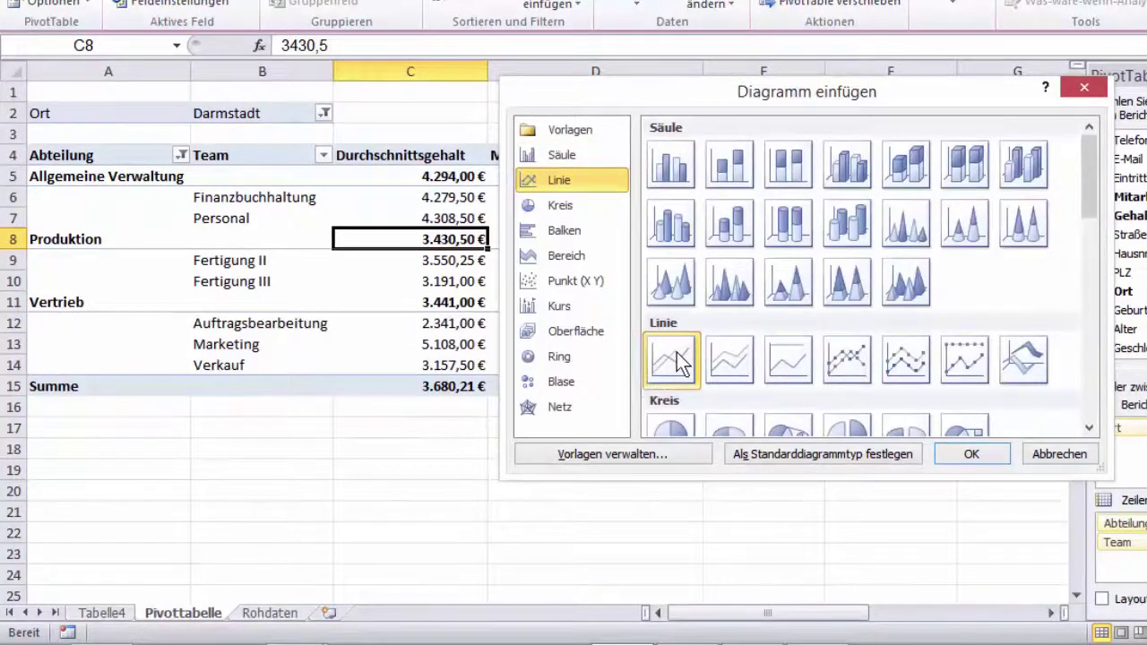
left_click(1000, 454)
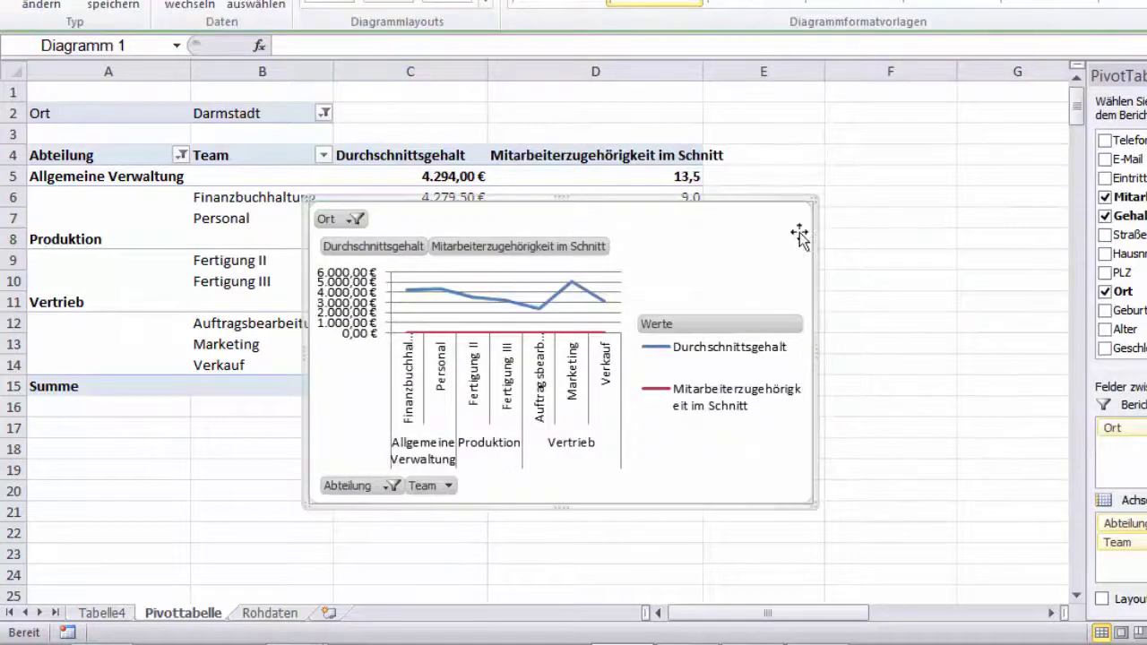
Step: Drag PivotChart Diagramm 1 around the sheet until it sits over columns C to E
left_click_drag(750, 207, 859, 226)
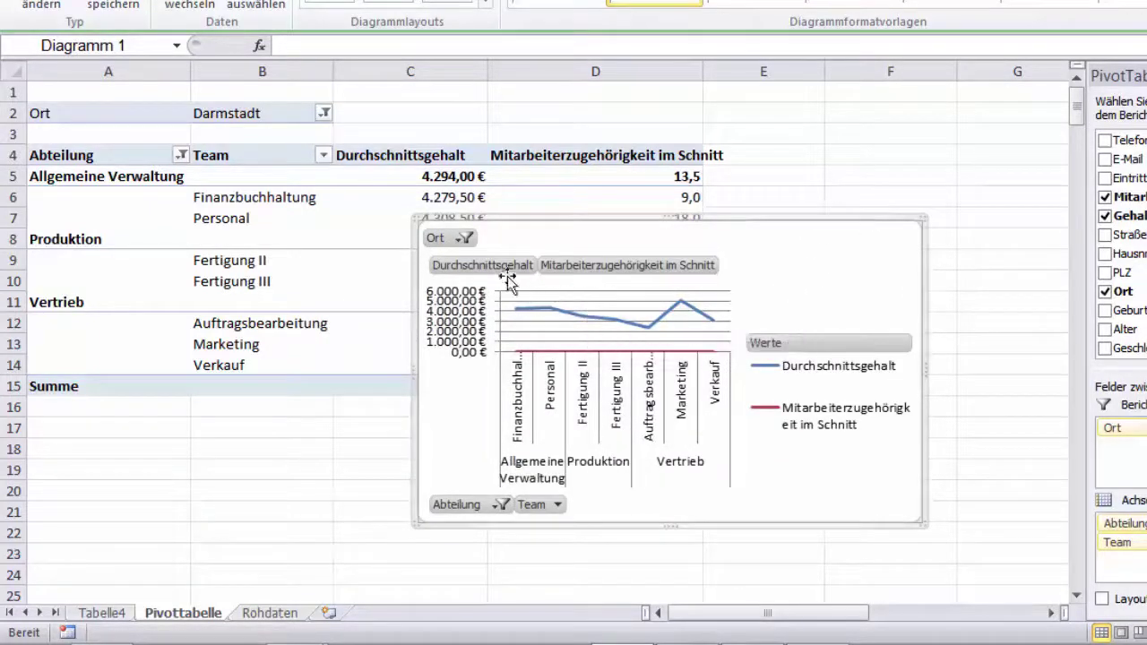
mouse_move(569, 223)
left_mouse_down()
mouse_move(217, 427)
mouse_move(184, 417)
left_mouse_up()
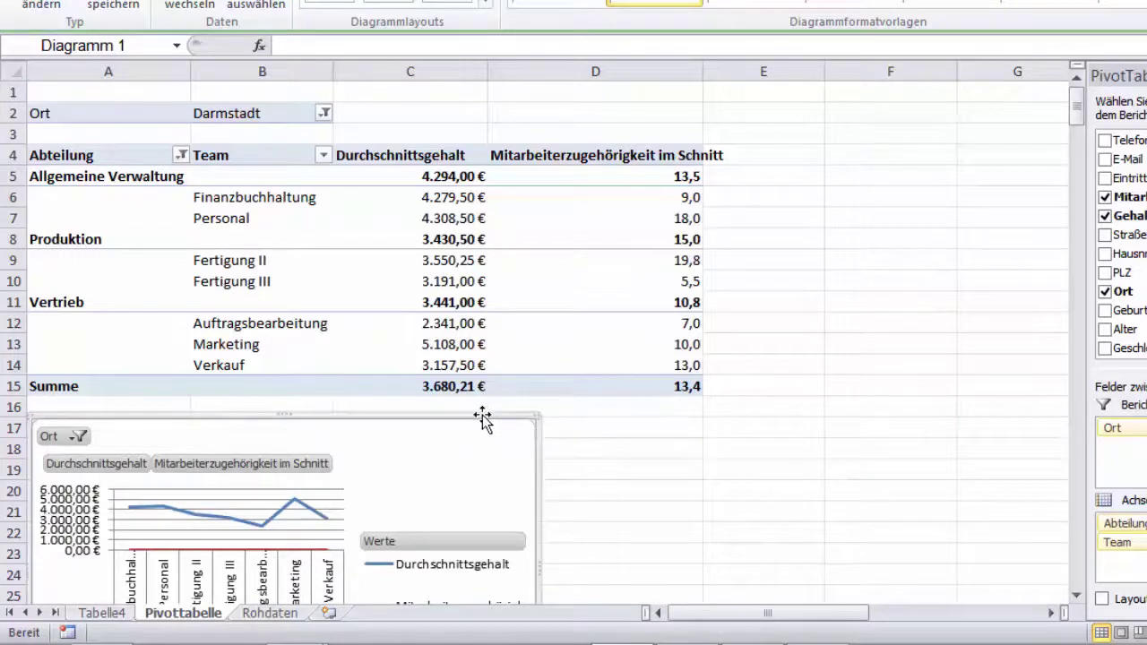
mouse_move(495, 421)
left_mouse_down()
mouse_move(679, 378)
mouse_move(852, 250)
left_mouse_up()
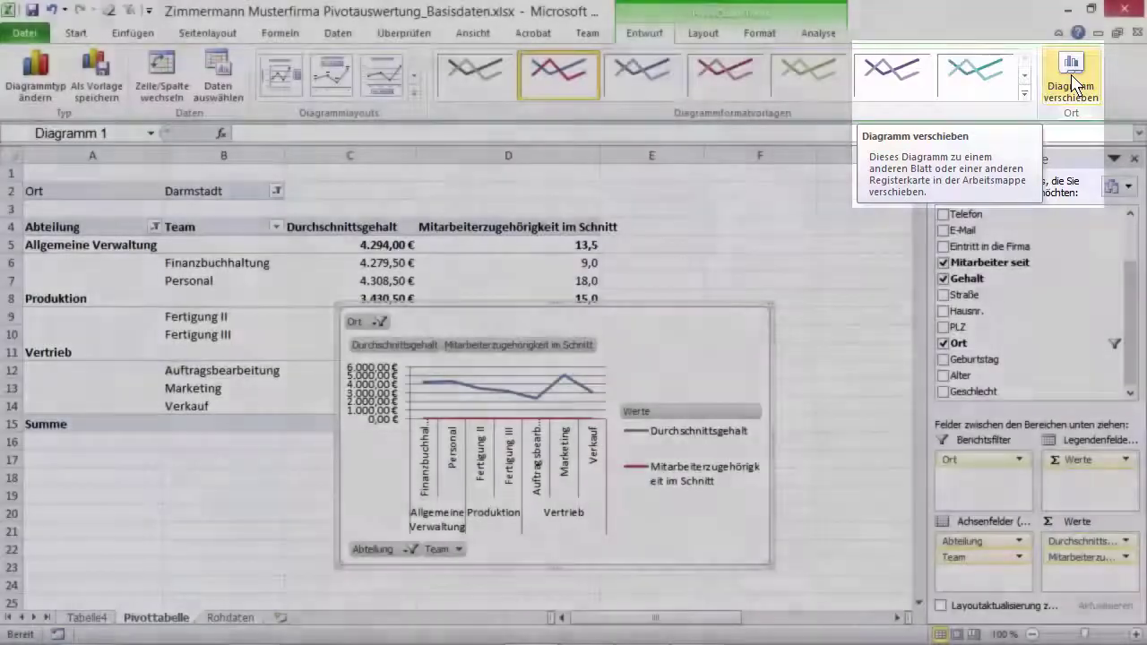
Step: Move the PivotChart onto a new chart sheet named Diagramm1
left_click(1076, 83)
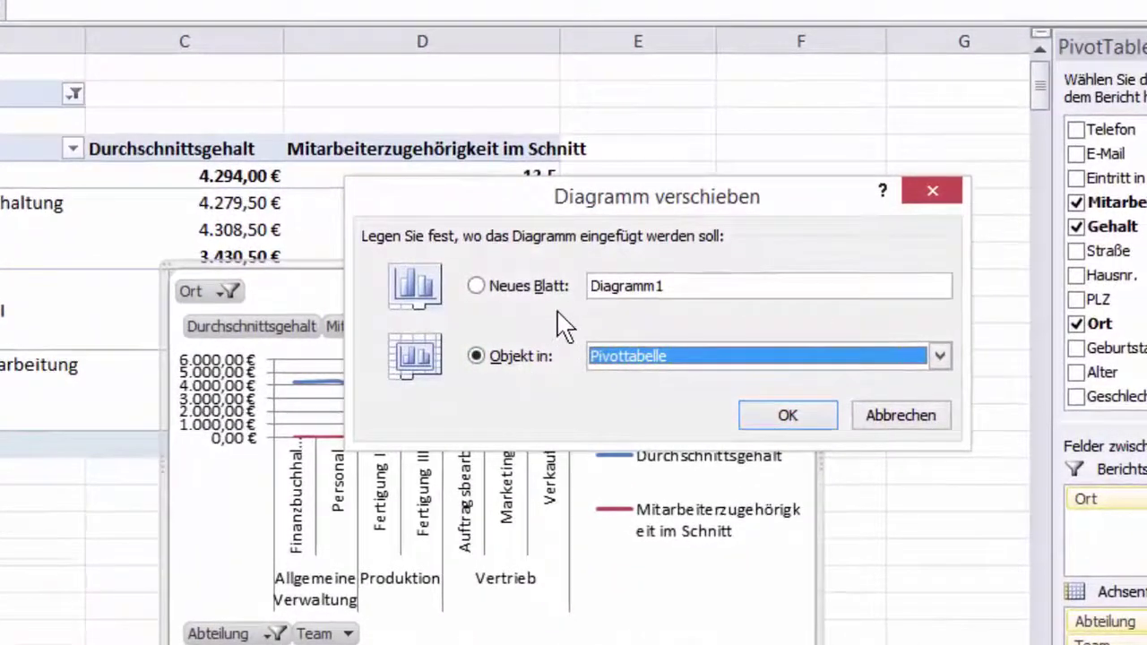
left_click(476, 285)
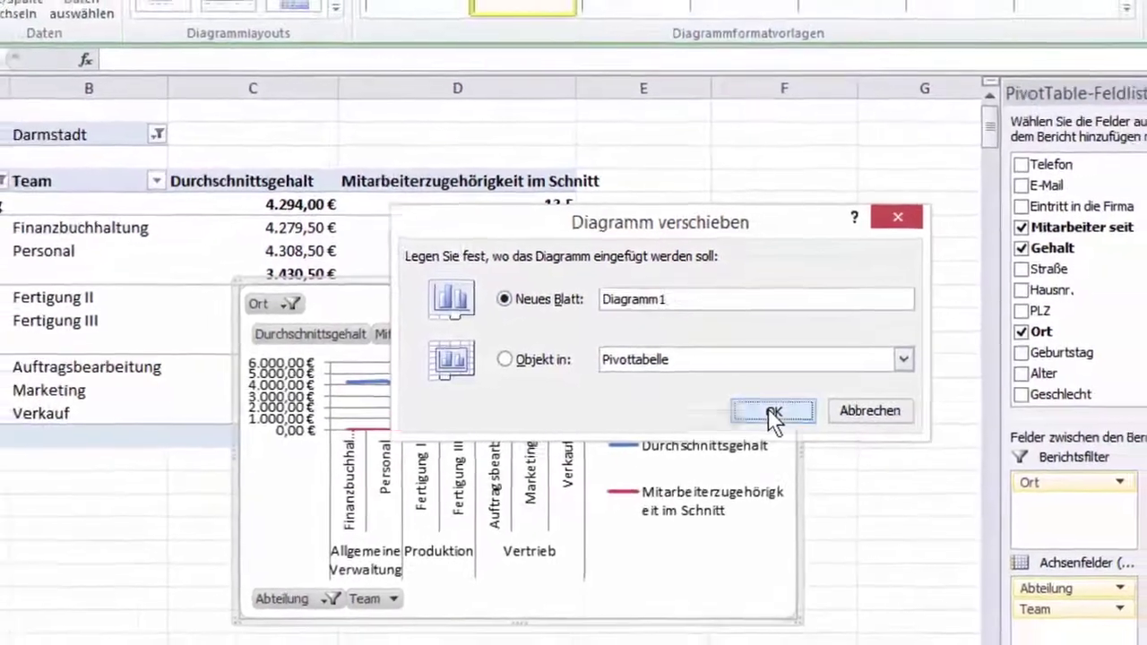
left_click(787, 414)
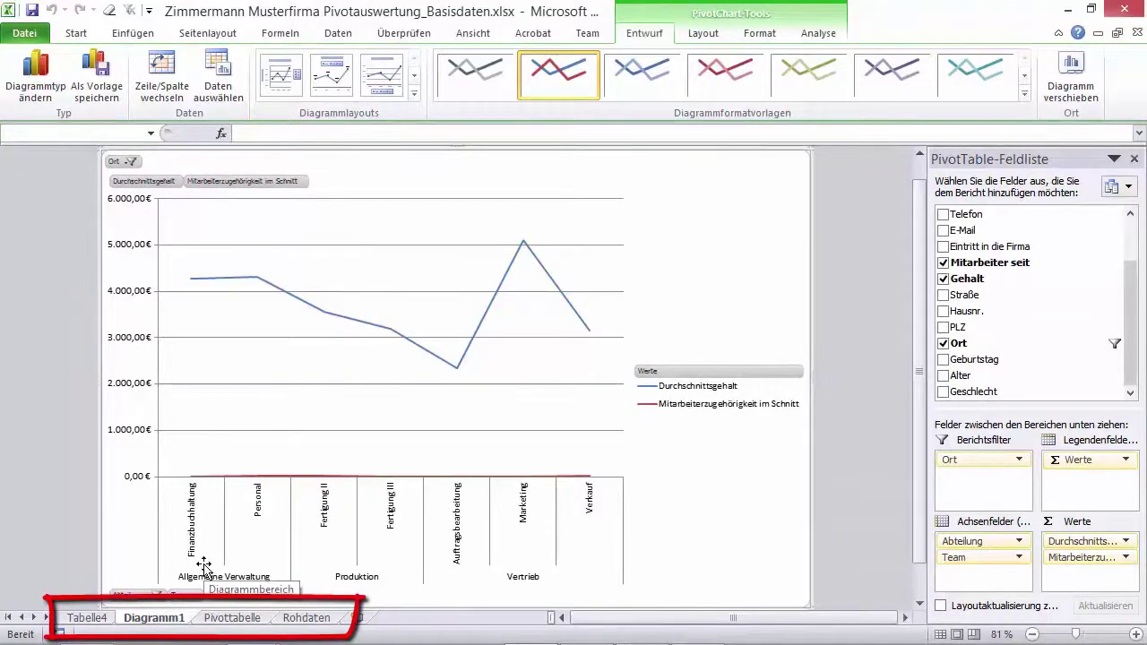
left_click(314, 618)
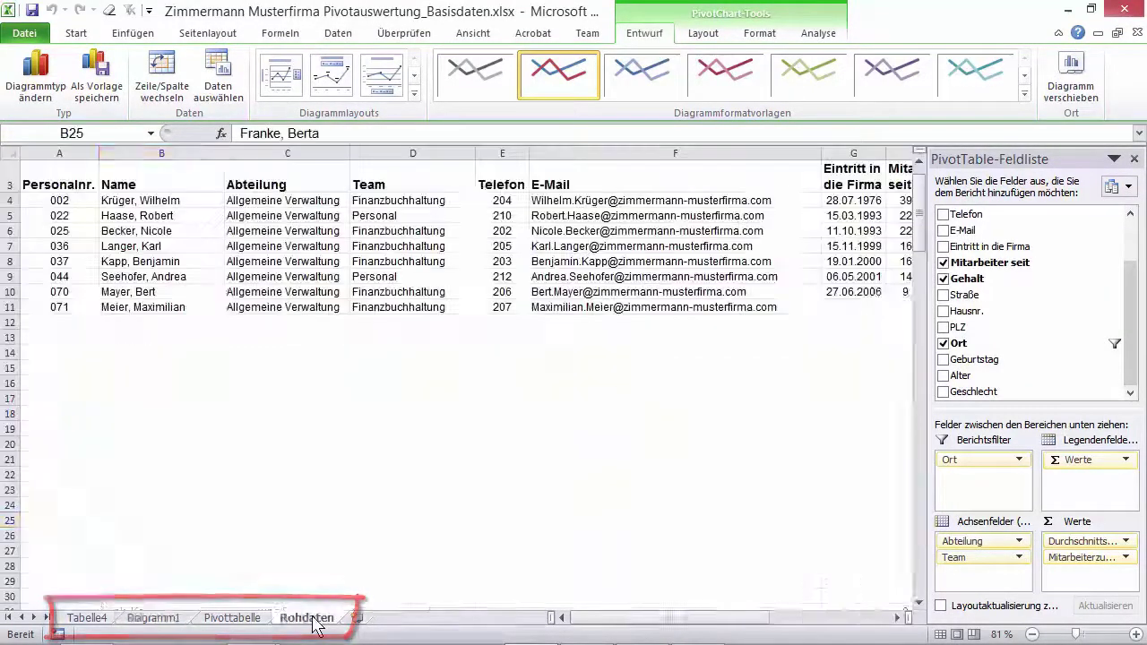
left_click(248, 618)
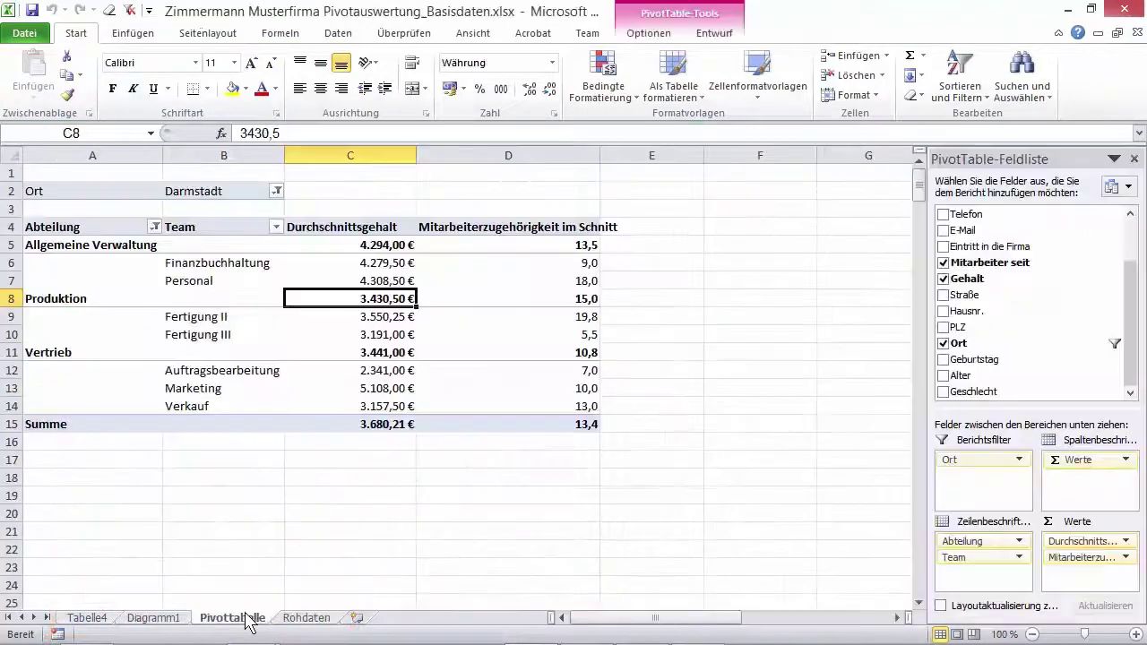
left_click(172, 618)
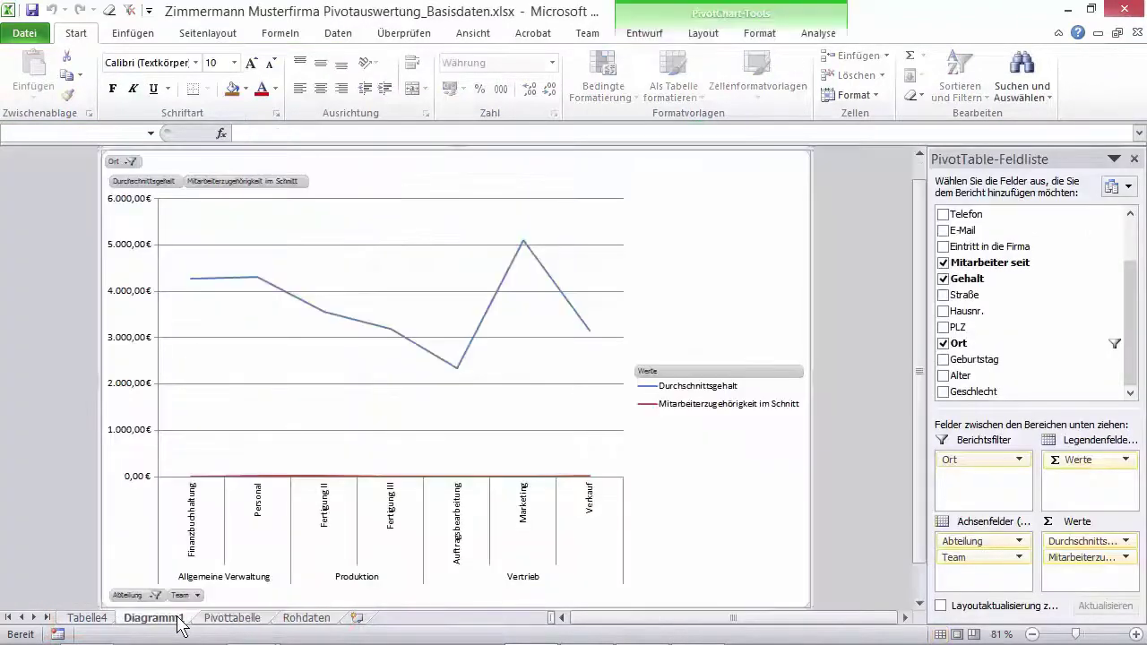
left_click(106, 619)
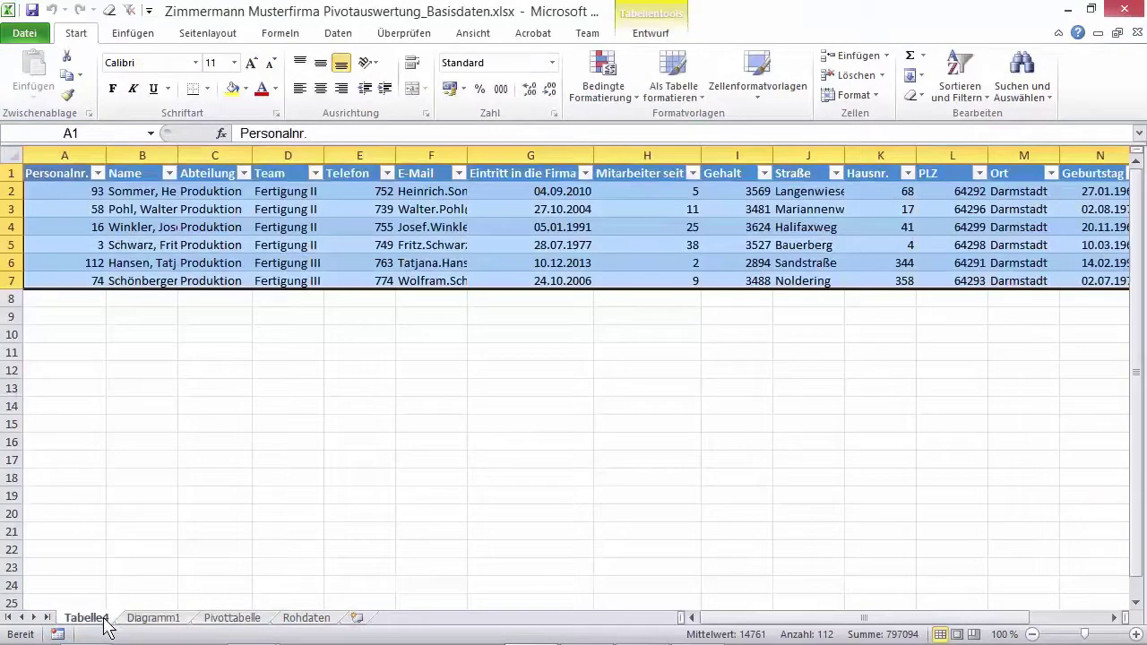
left_click(151, 618)
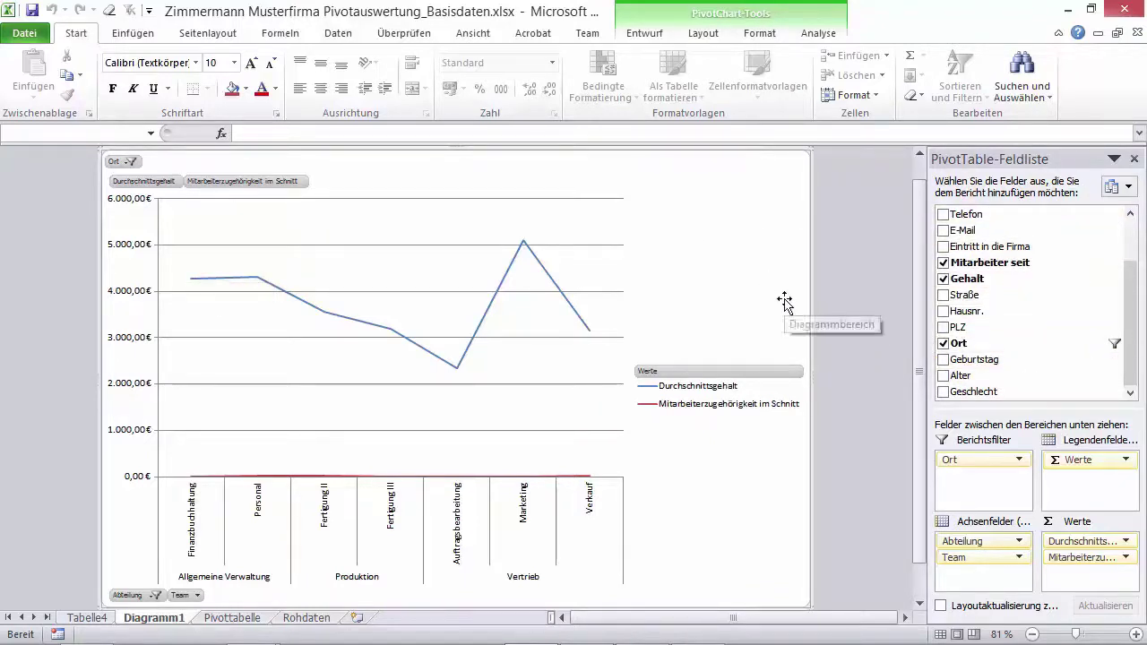
left_click(232, 618)
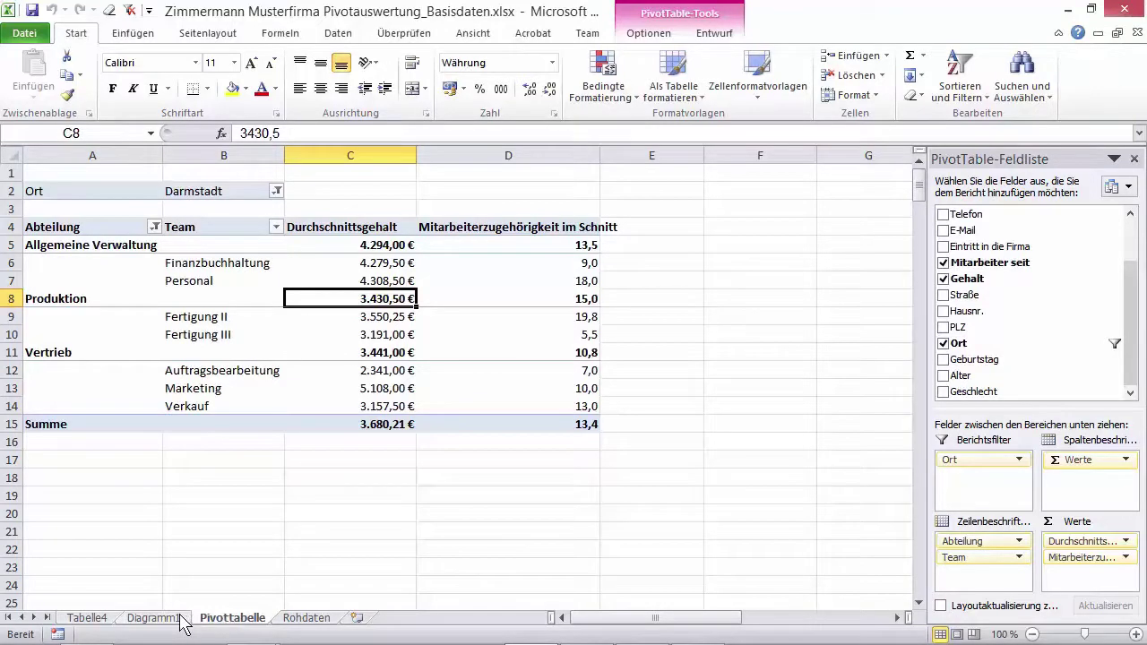
left_click(184, 618)
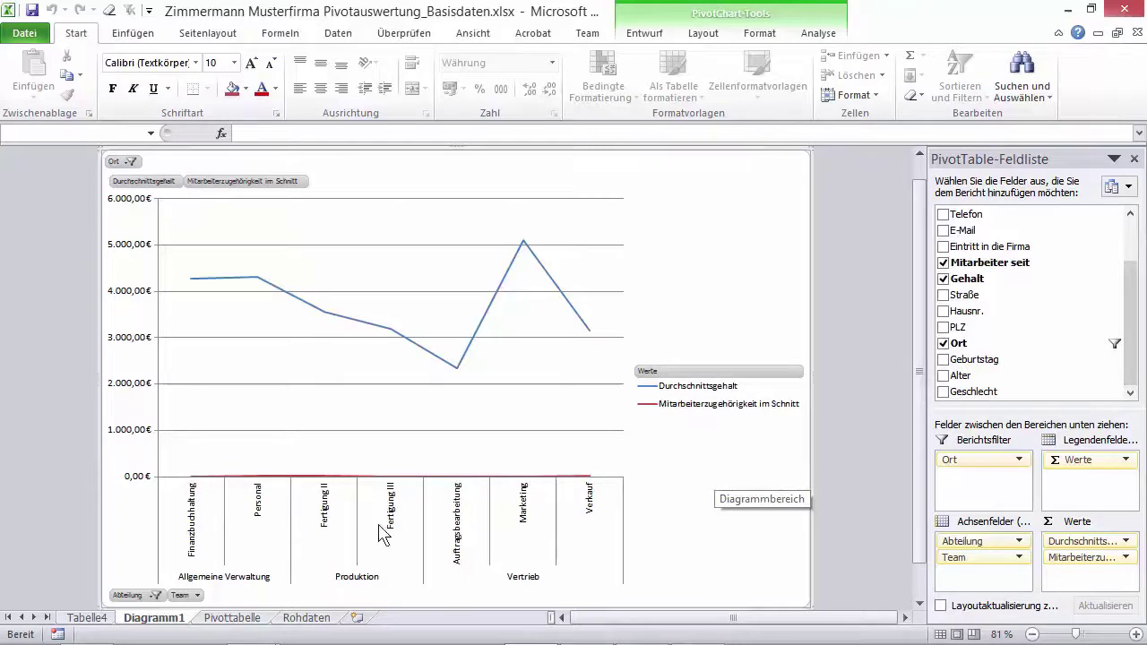
left_click(239, 617)
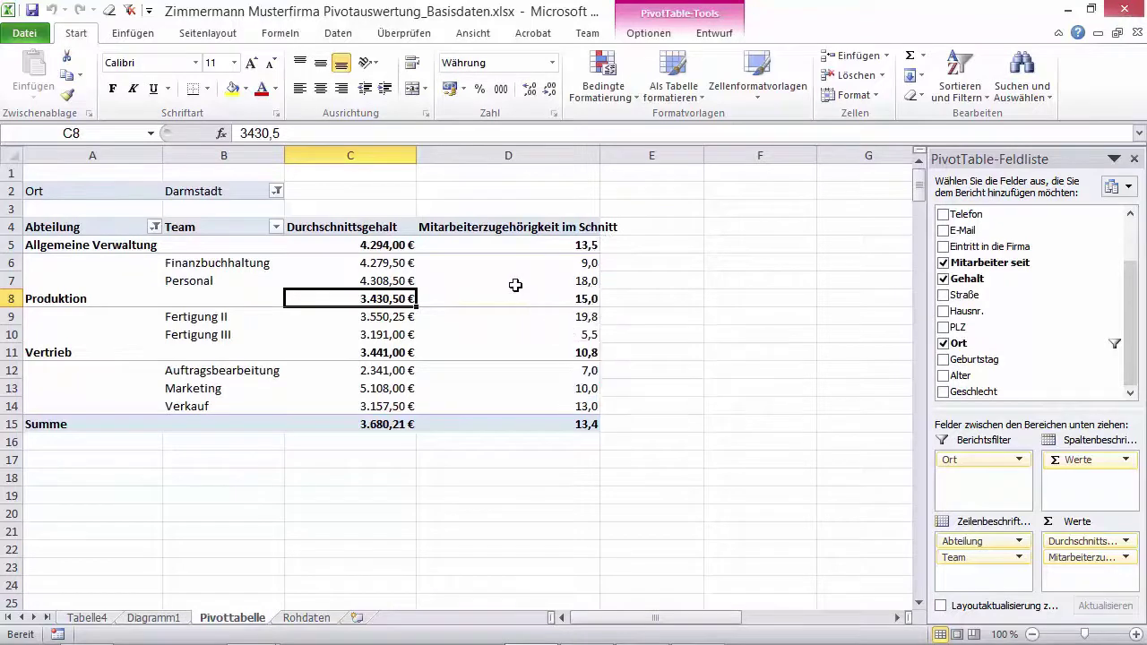
left_click(154, 617)
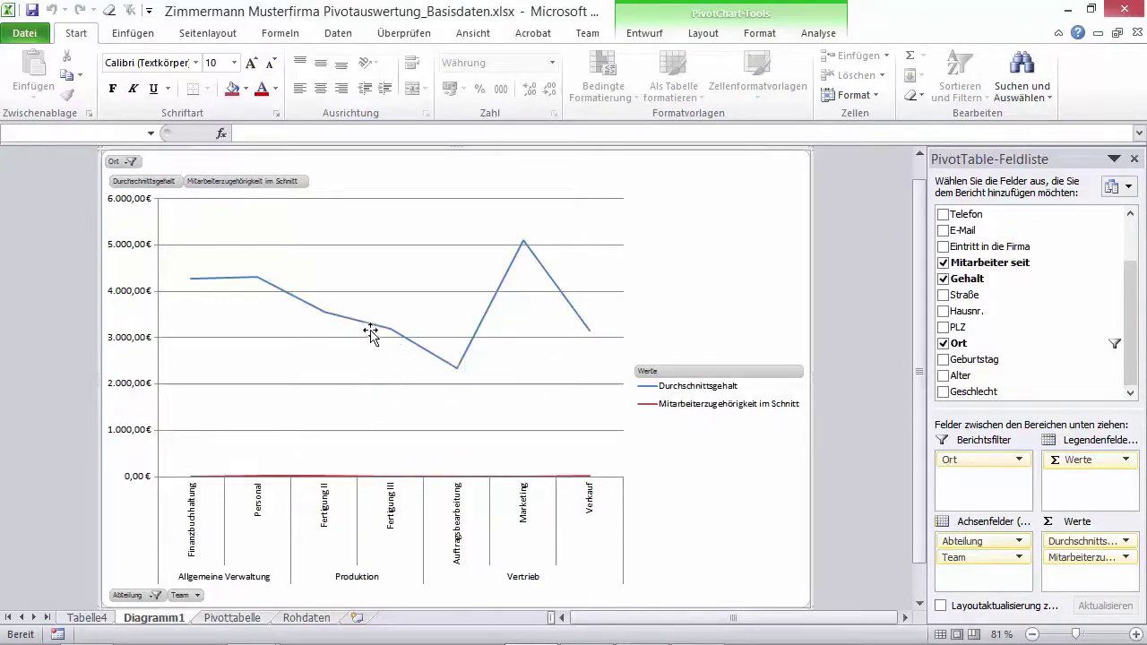
mouse_move(358, 326)
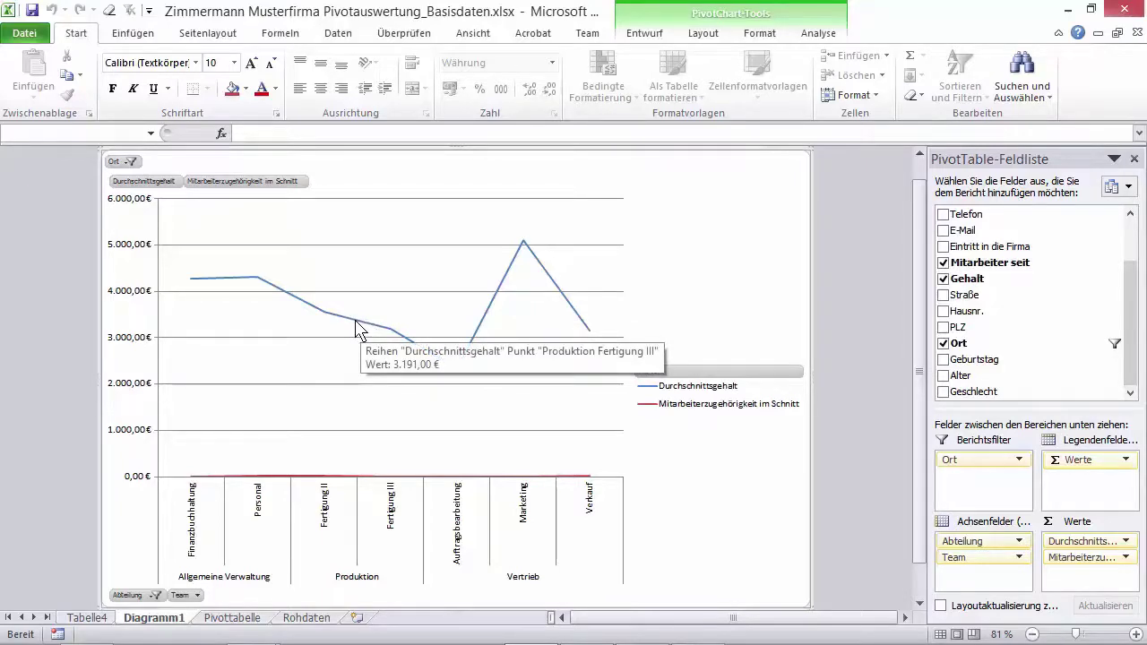
Step: Plot the Durchschnittsgehalt series on the secondary axis, scaled up to 6.000,00 €
double_click(356, 327)
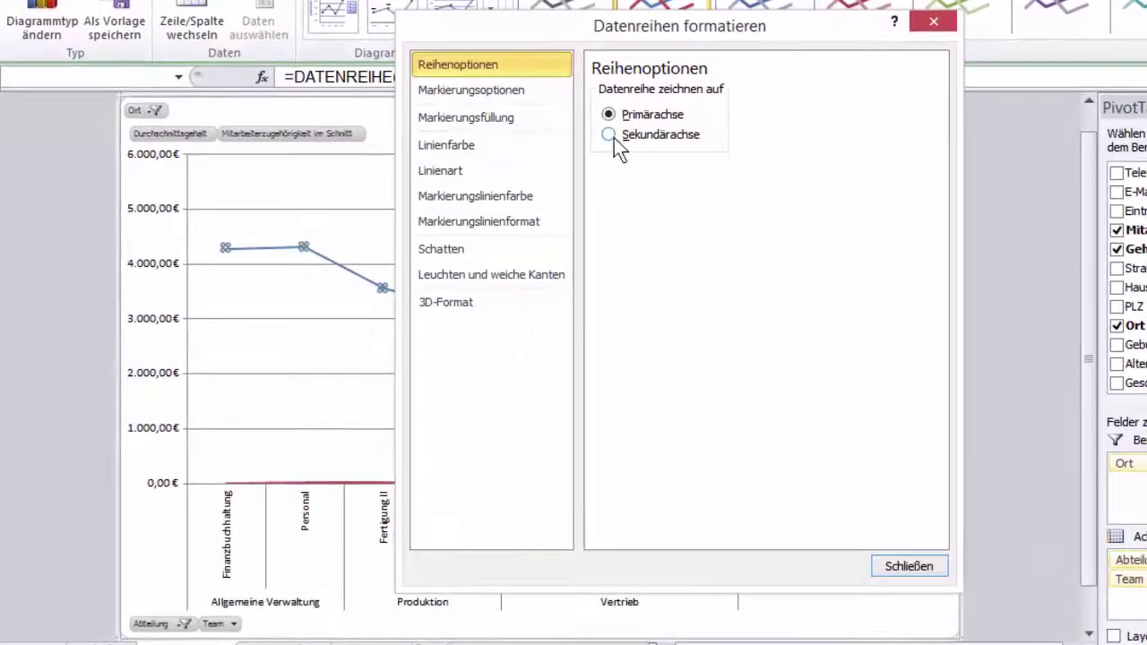
left_click(609, 135)
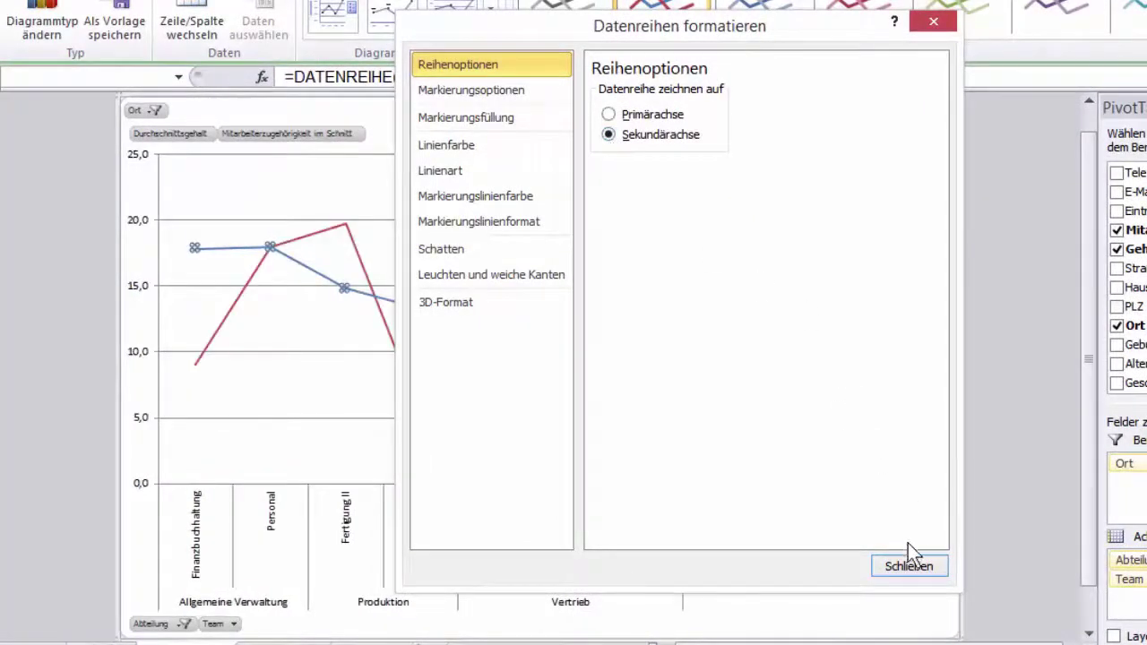
left_click(909, 567)
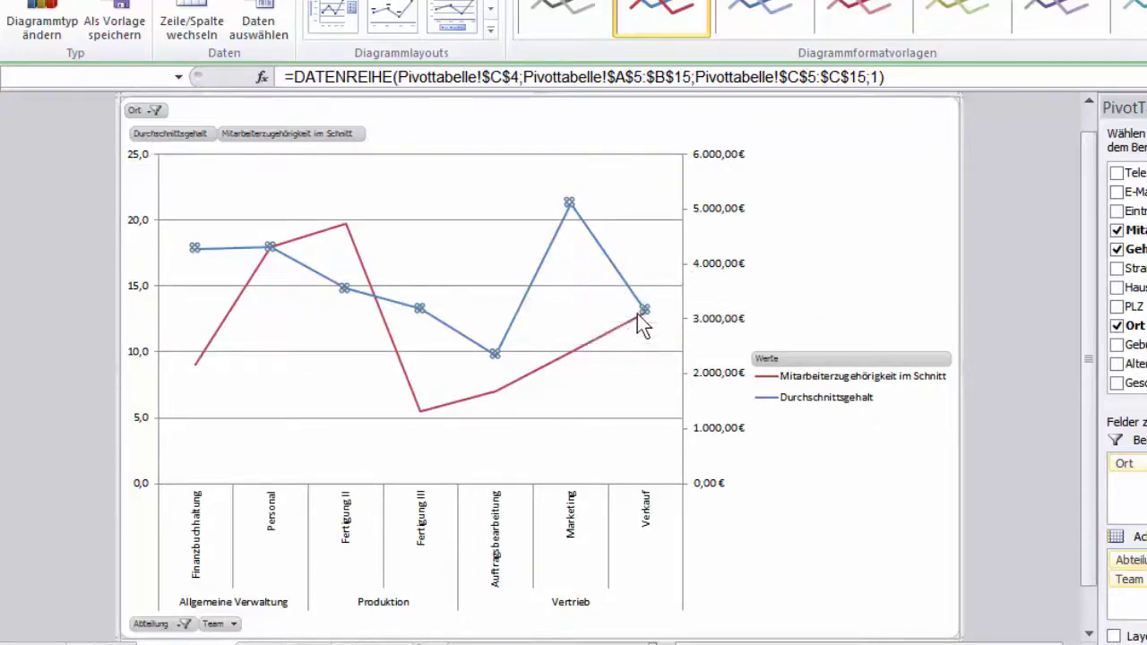
Step: Make the left tenure axis labels bold and red to match the tenure line
left_click(614, 330)
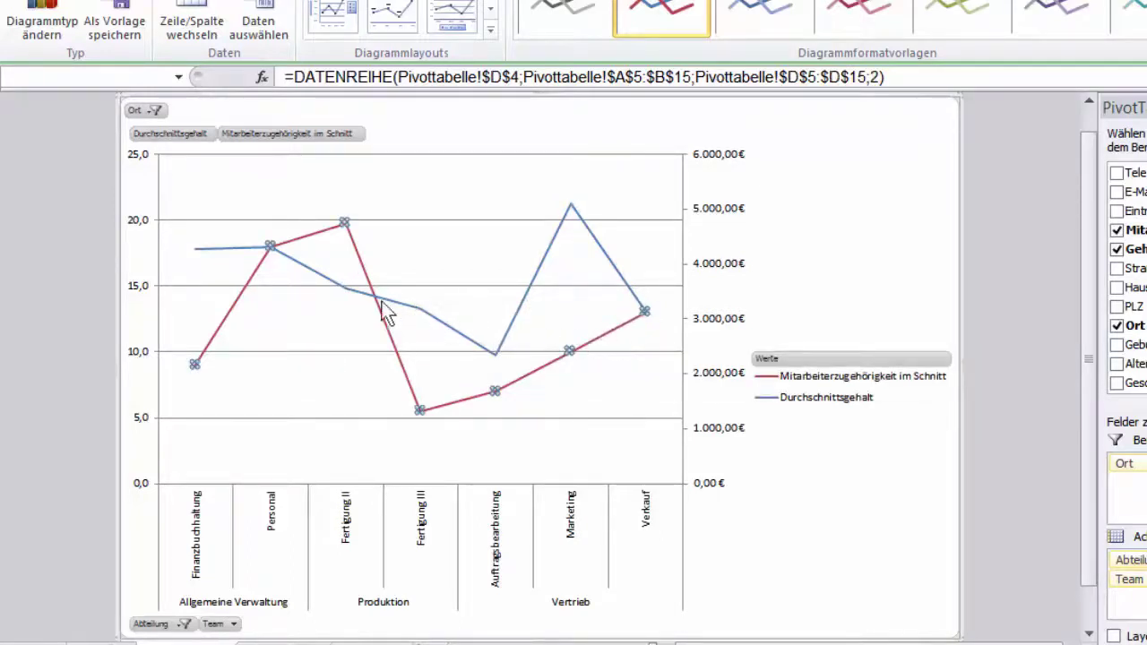
left_click(139, 164)
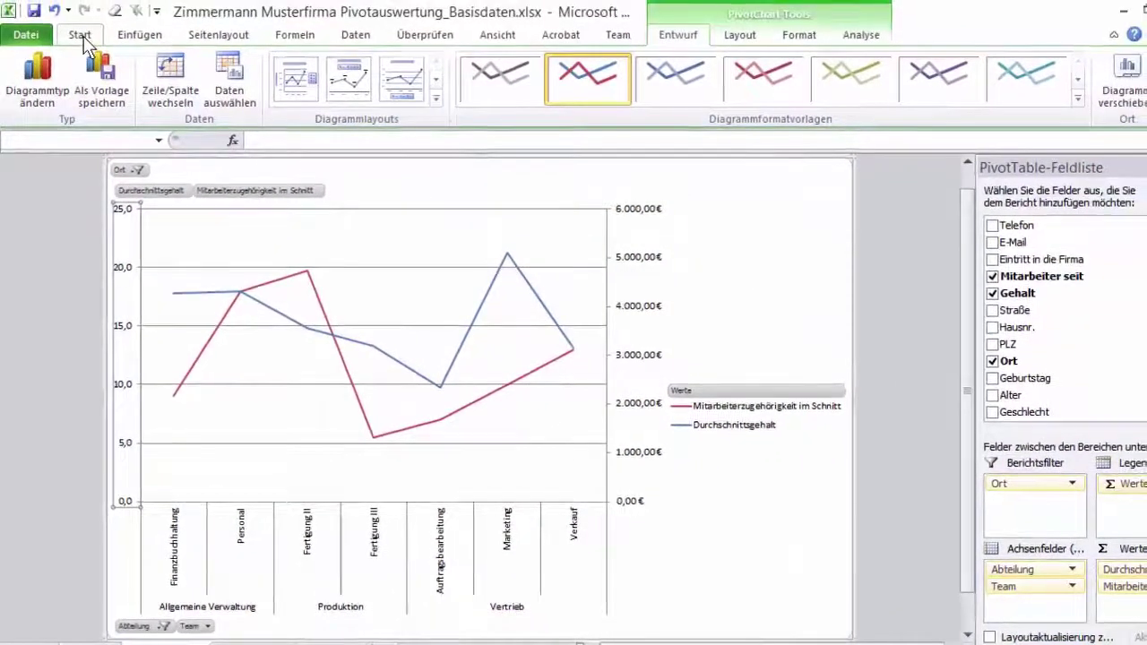
left_click(81, 18)
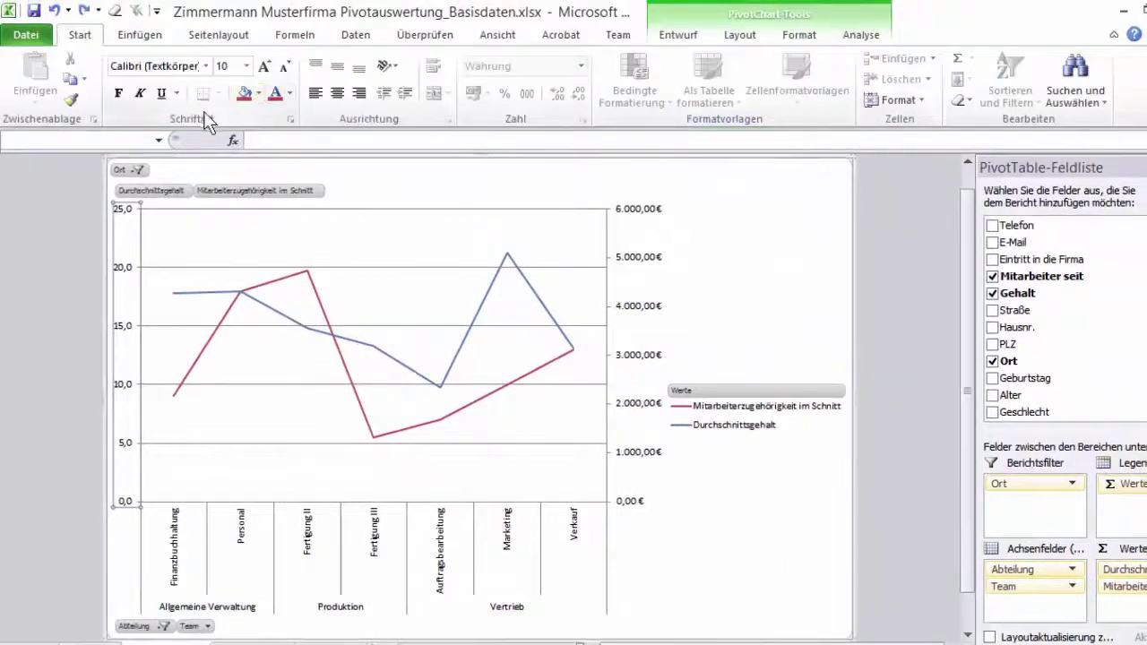
left_click(289, 94)
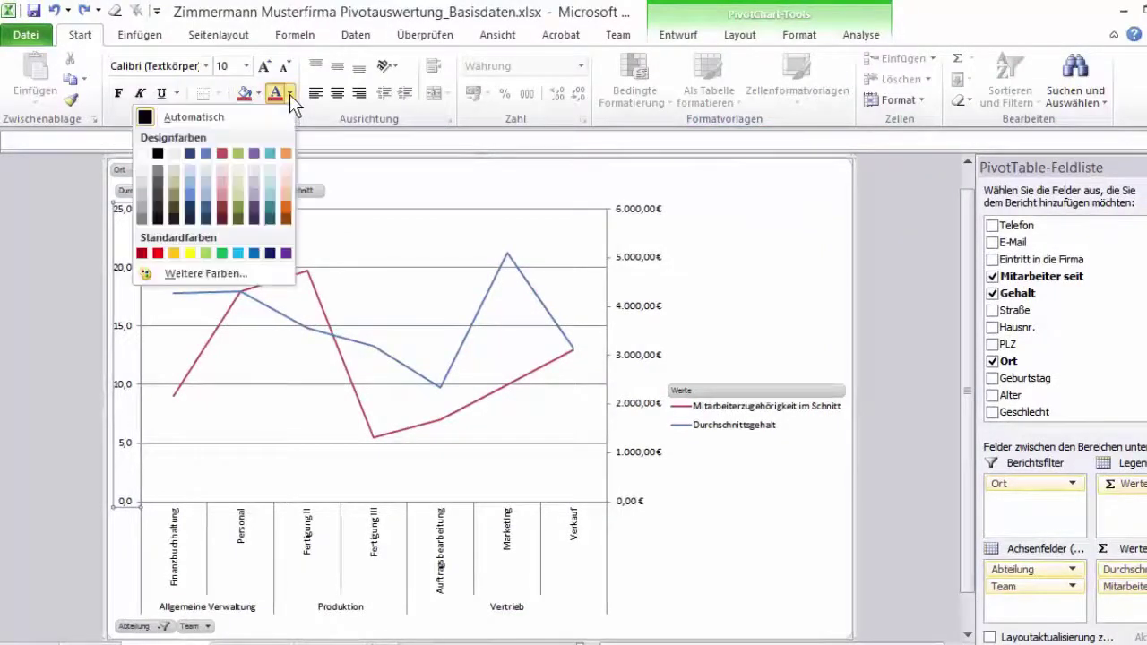
left_click(224, 154)
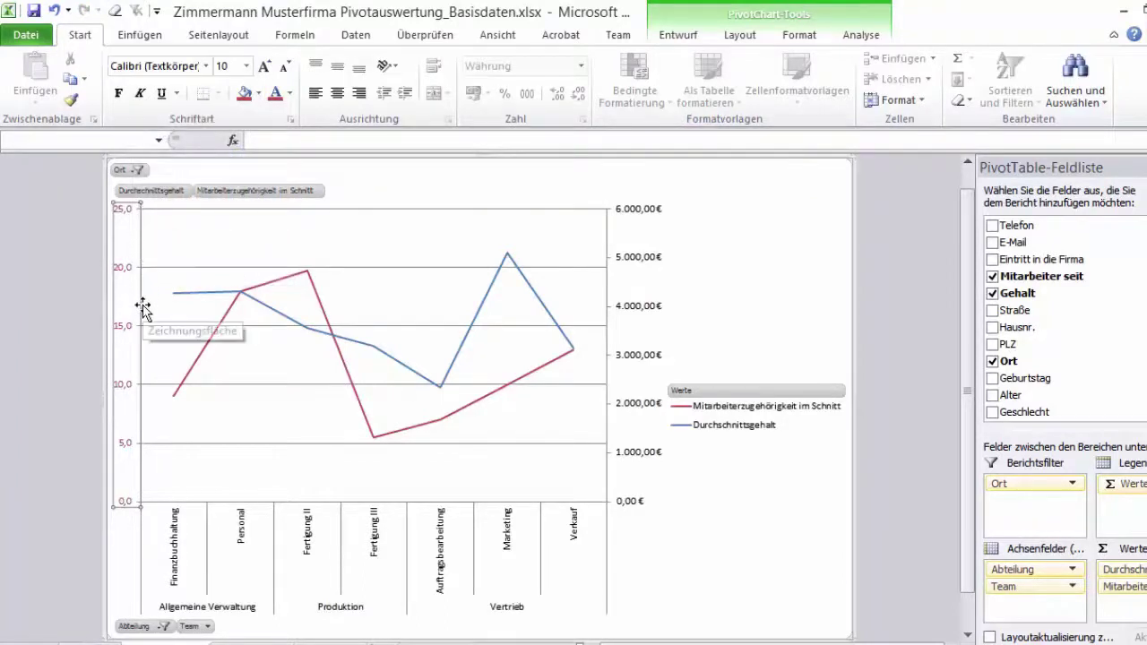
left_click(119, 93)
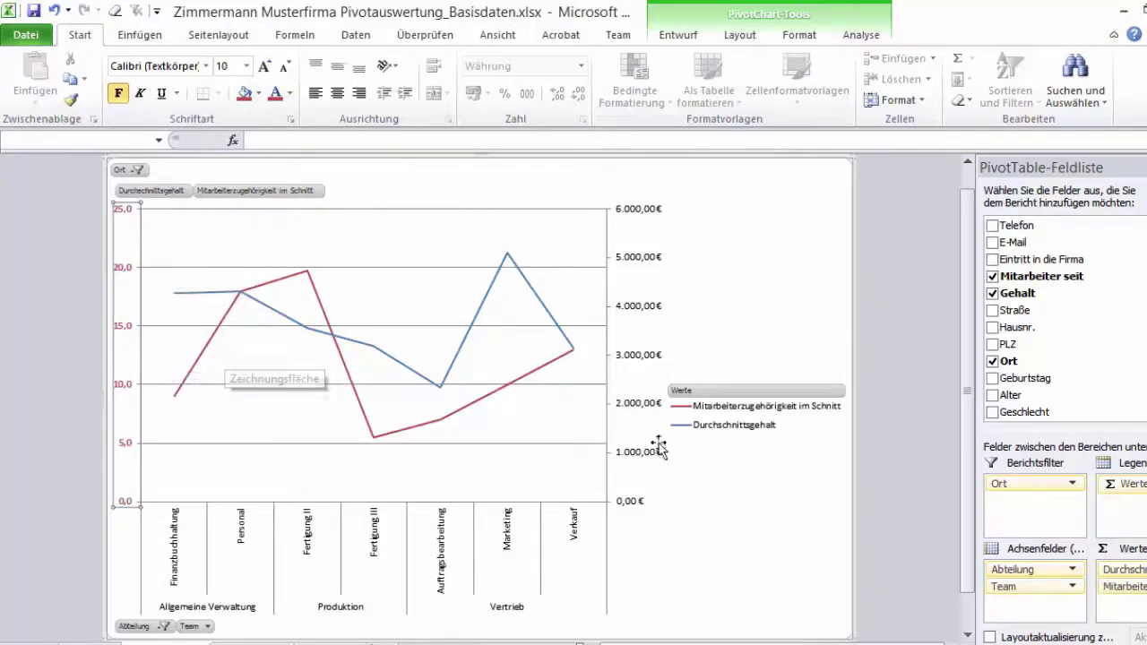
Step: Make the right € salary axis labels bold and blue to match the salary line
left_click(631, 212)
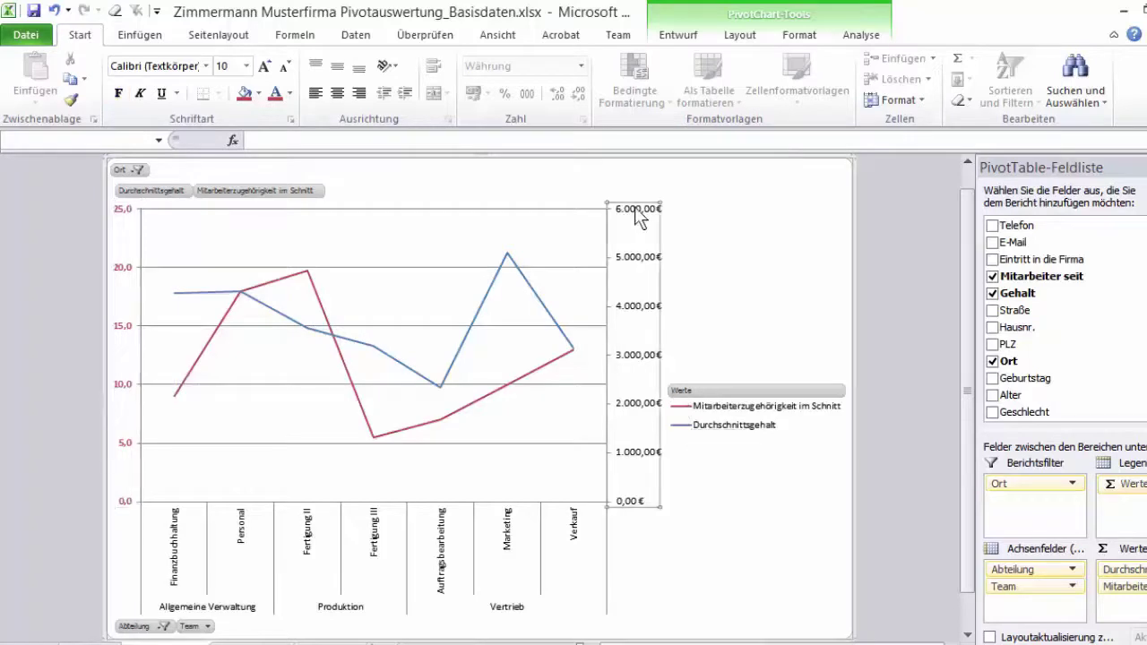
left_click(290, 93)
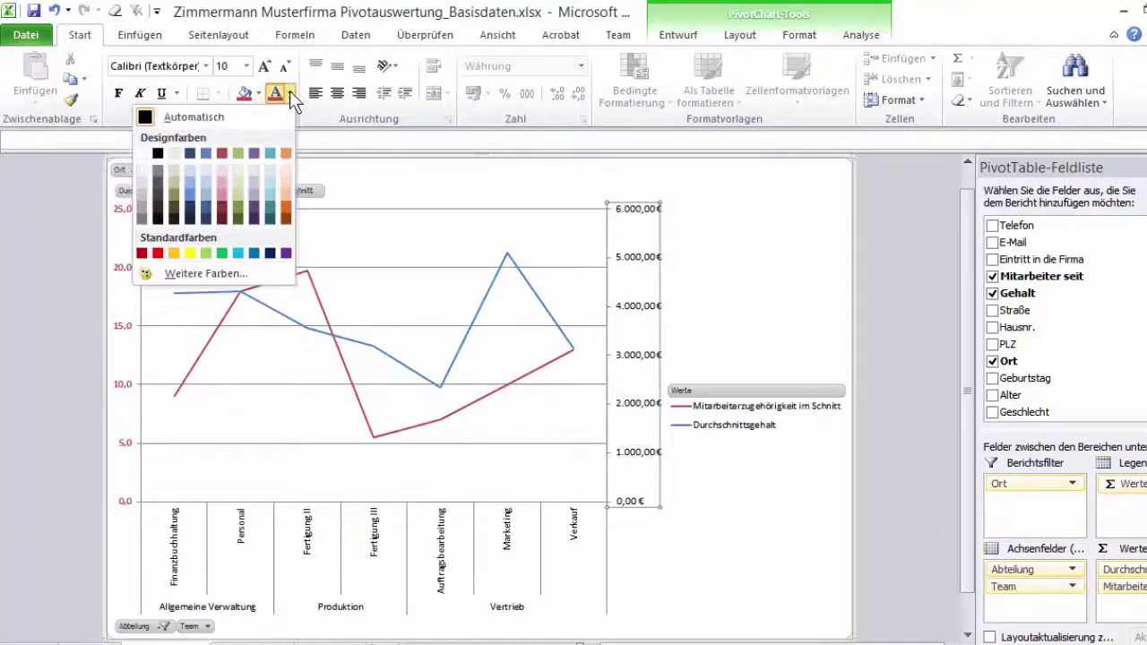
left_click(195, 154)
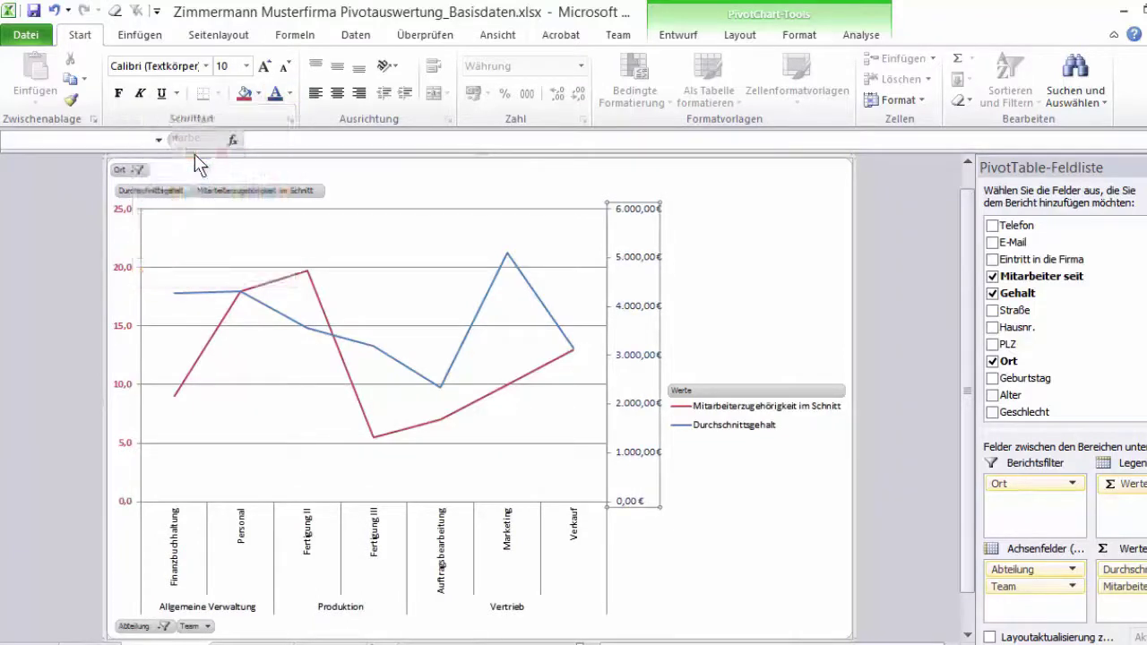
left_click(120, 97)
left_click(767, 309)
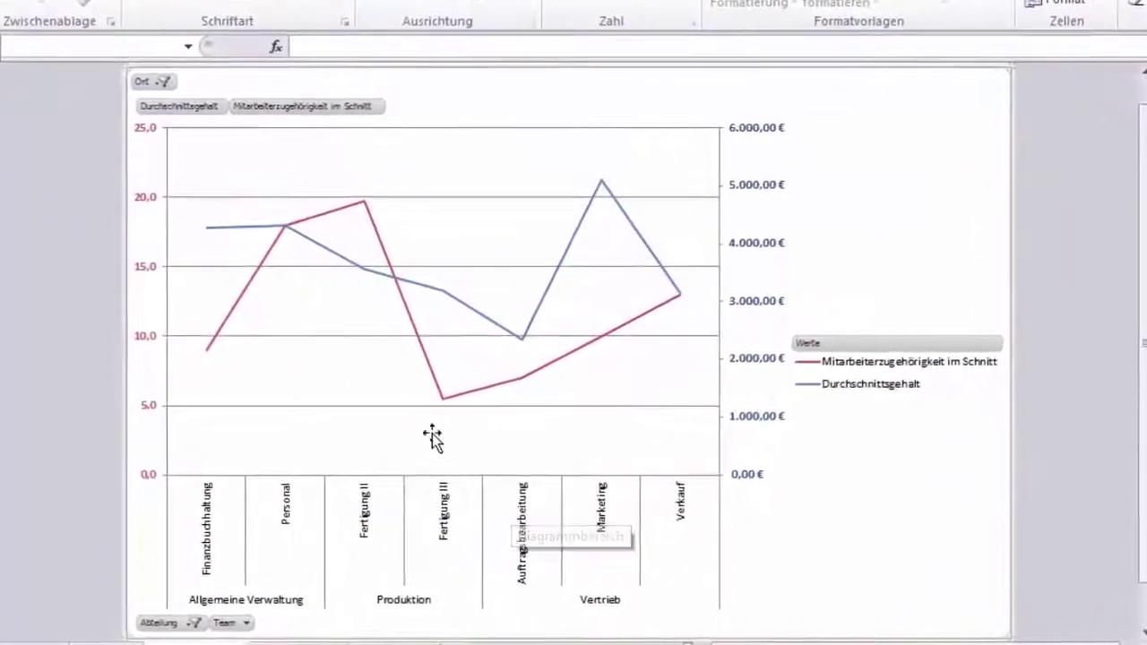
Step: Set the chart's Ort filter to (Alle) so departments from every location appear
left_click(164, 82)
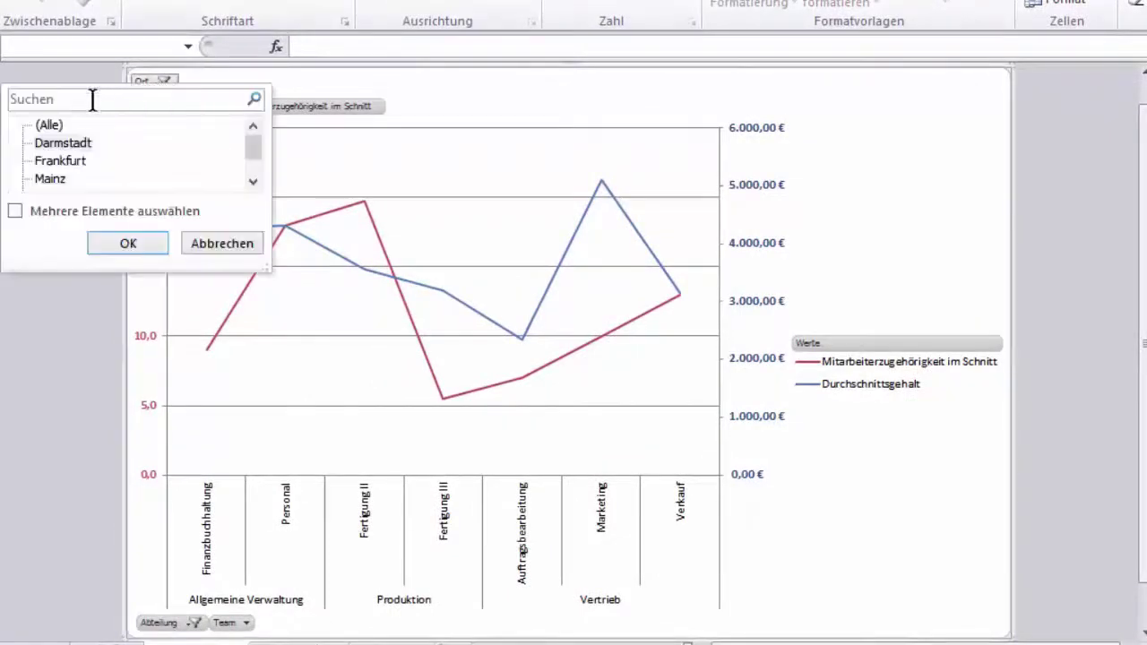
left_click(49, 125)
left_click(129, 243)
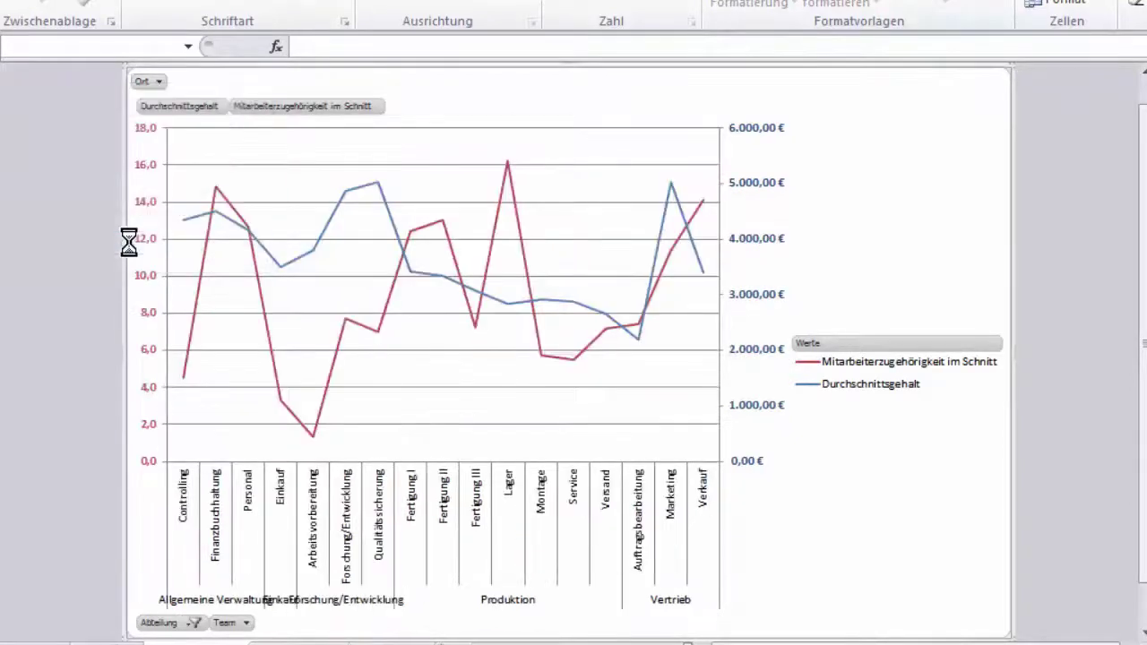
left_click(311, 604)
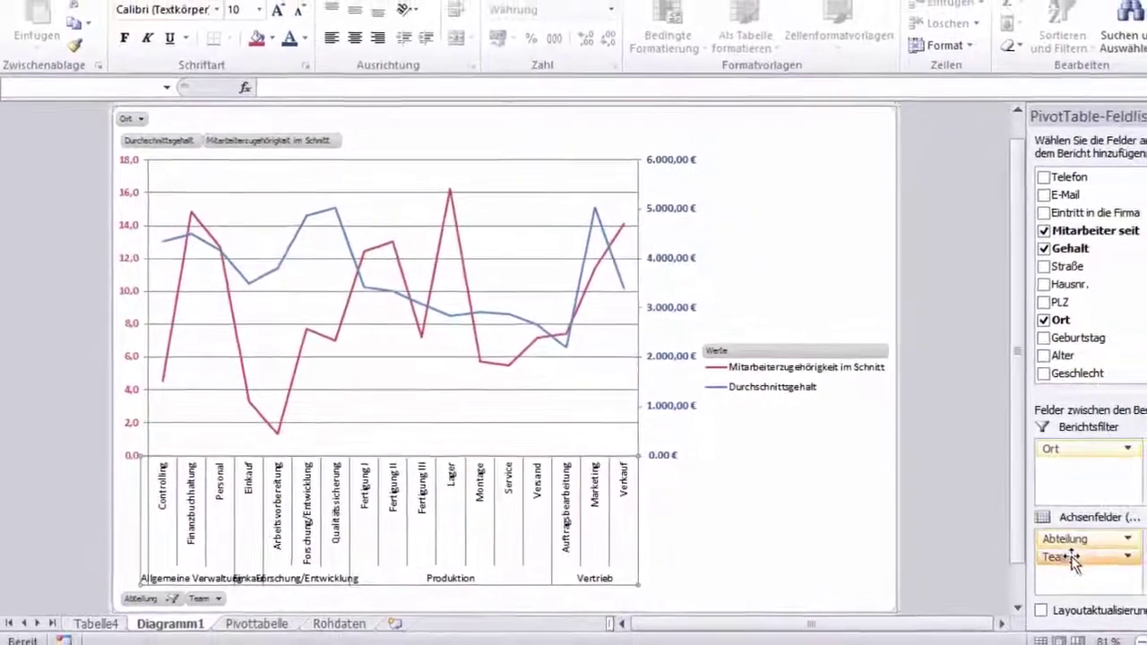
Step: Remove the Team field from Achsenfelder so only the five departments are plotted
left_click_drag(1011, 553, 1007, 555)
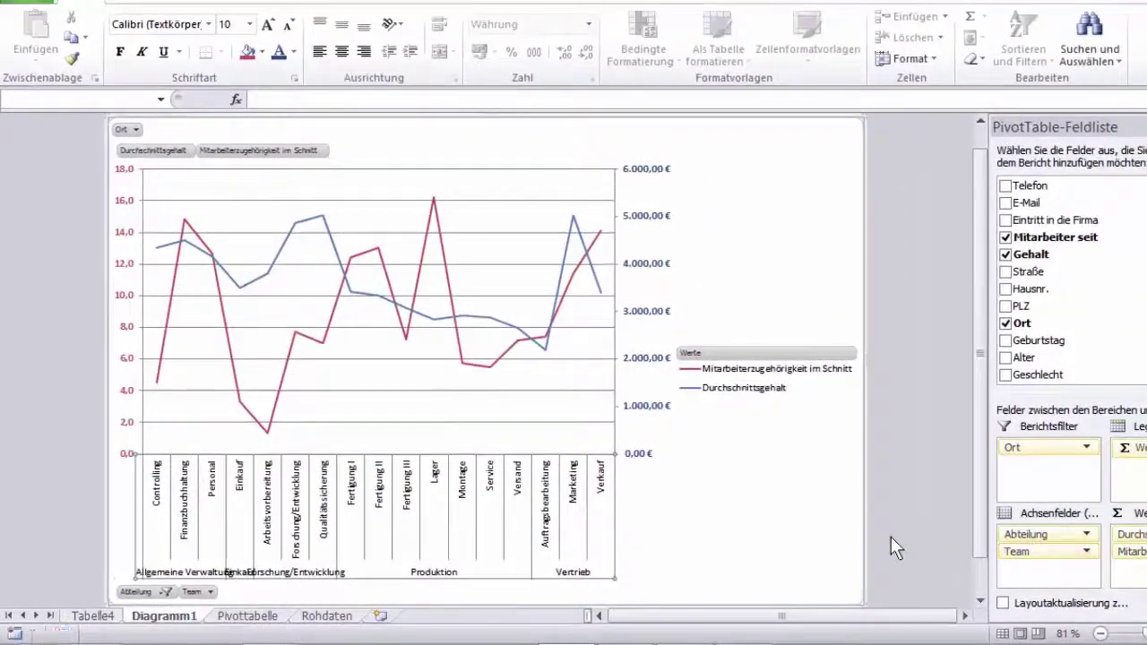
left_click_drag(935, 544, 891, 537)
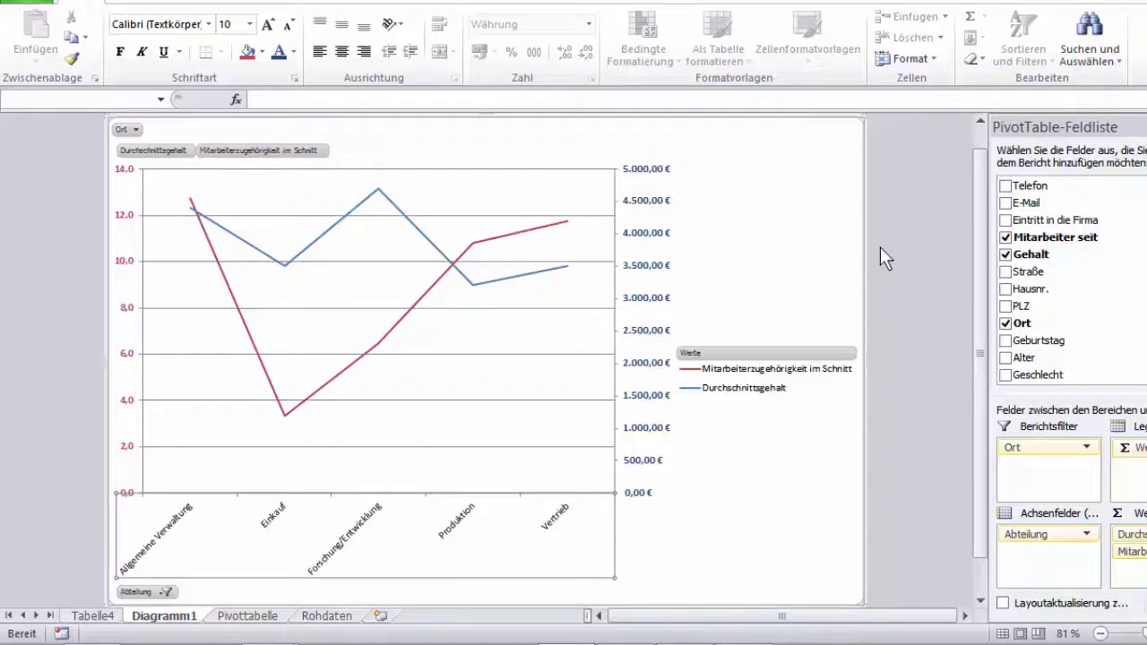
Step: Compare the Pivottabelle sheet with Diagramm1, ending on the five-department pivot table
left_click(250, 618)
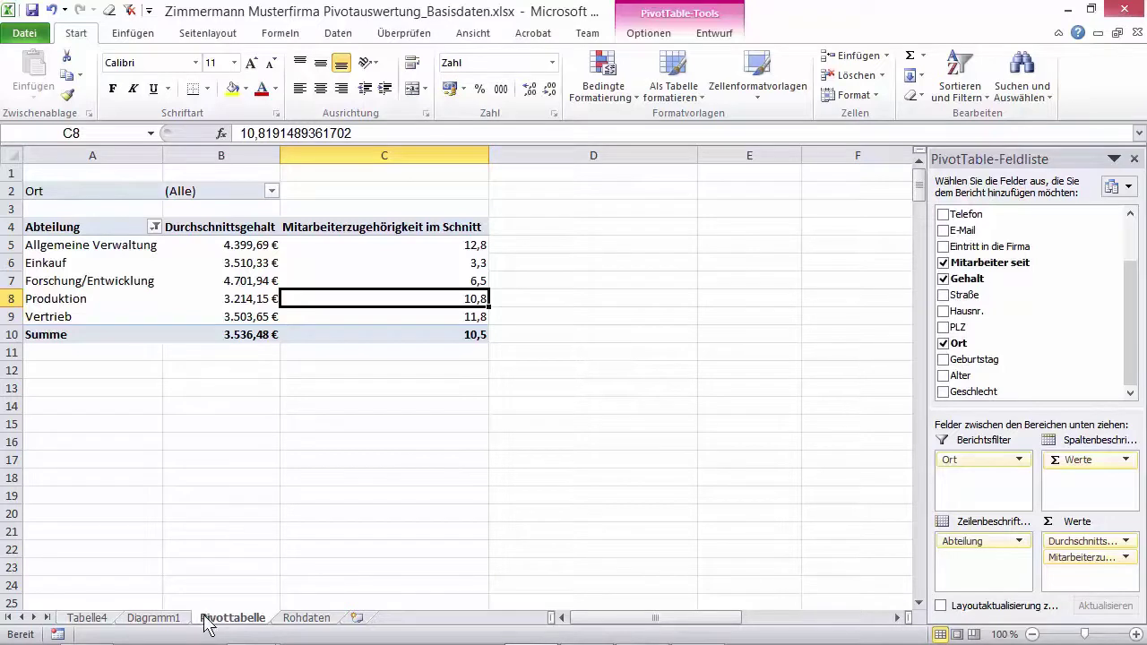
left_click(182, 620)
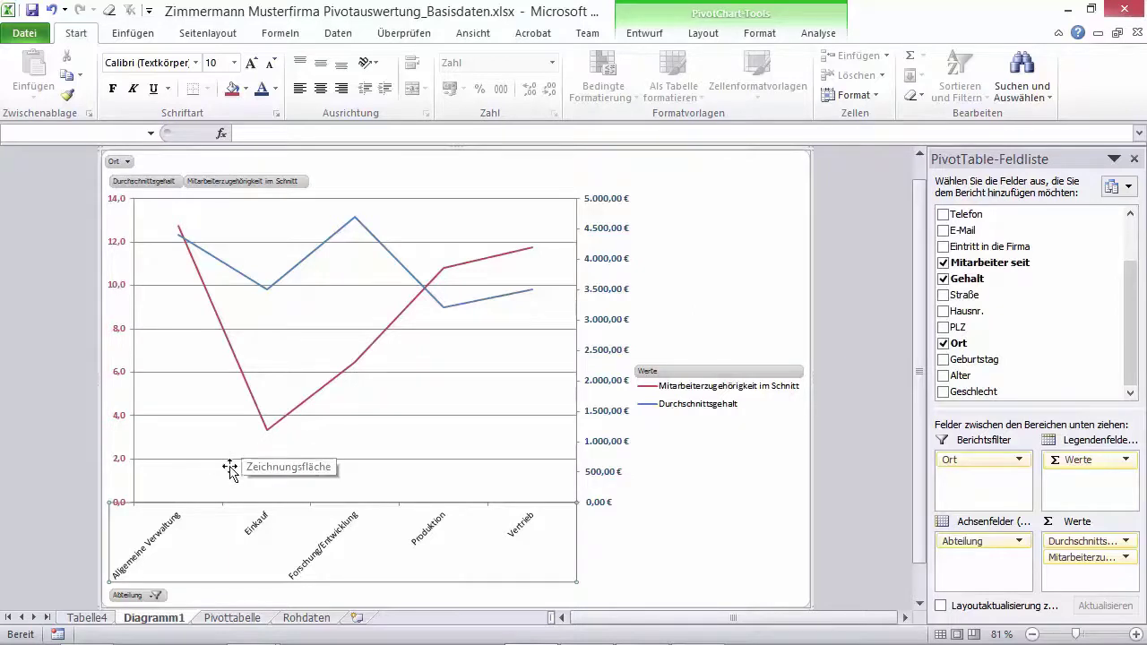
left_click(232, 618)
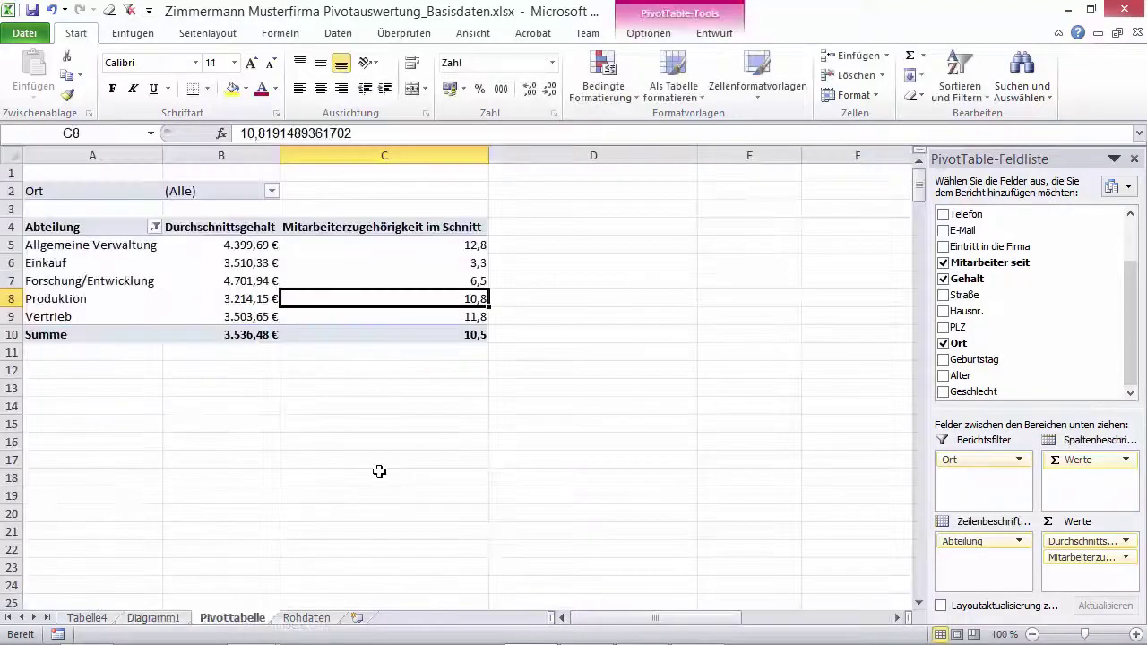